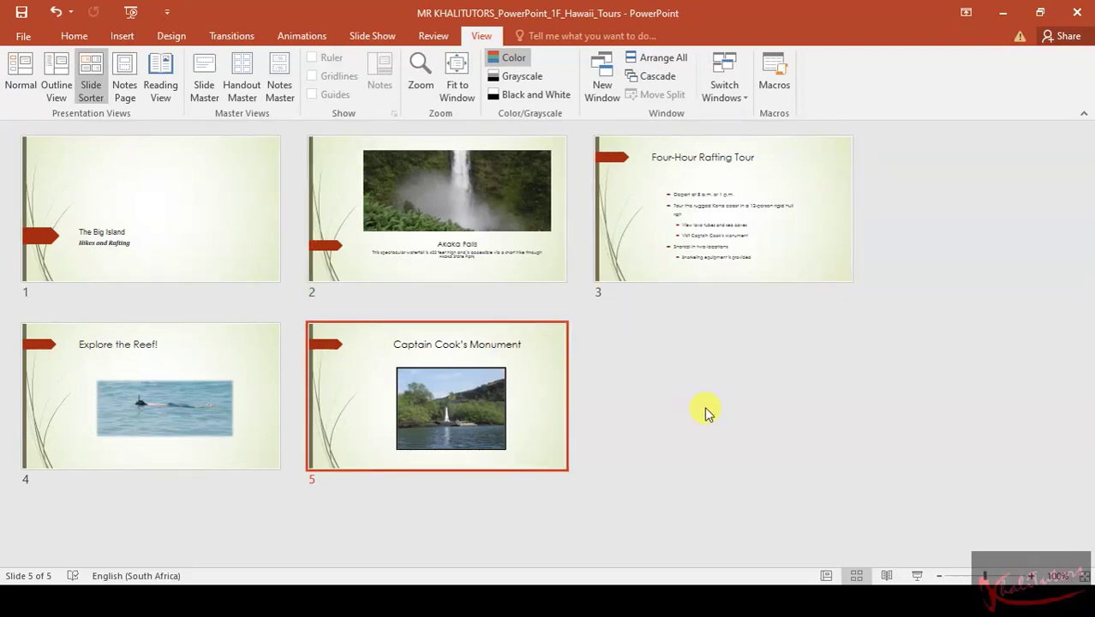
Return to Normal view and select the title slide, "The Big Island – Hikes and Rafting."
{"action": "left_click", "coordinate": [24, 88]}
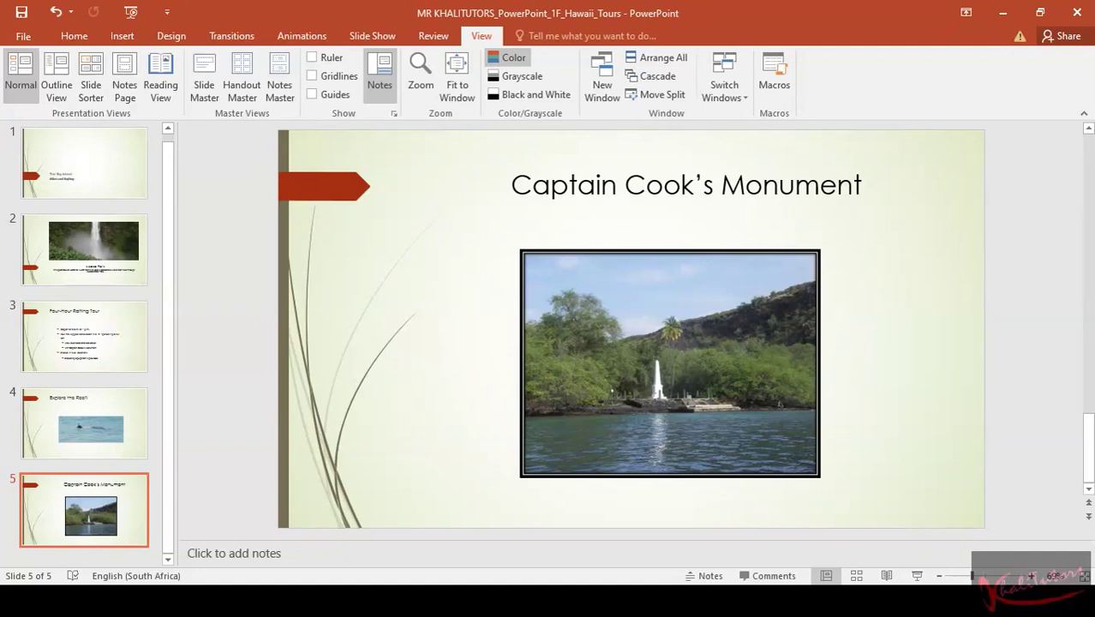
{"action": "left_click", "coordinate": [115, 167]}
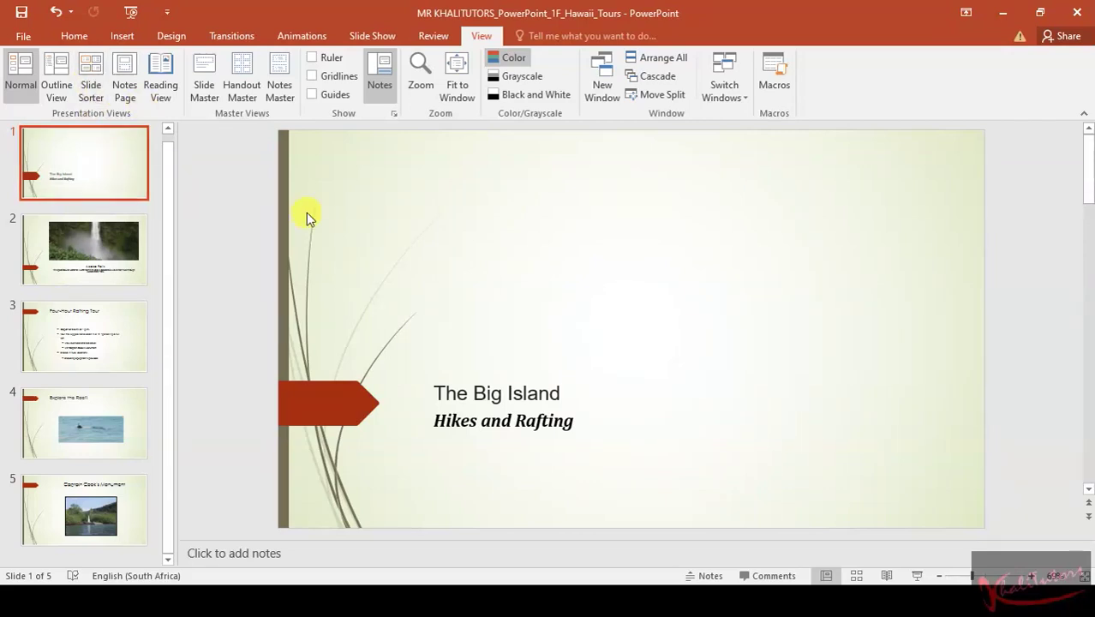
Apply a Split transition to the title slide from the Transitions gallery
{"action": "left_click", "coordinate": [226, 36]}
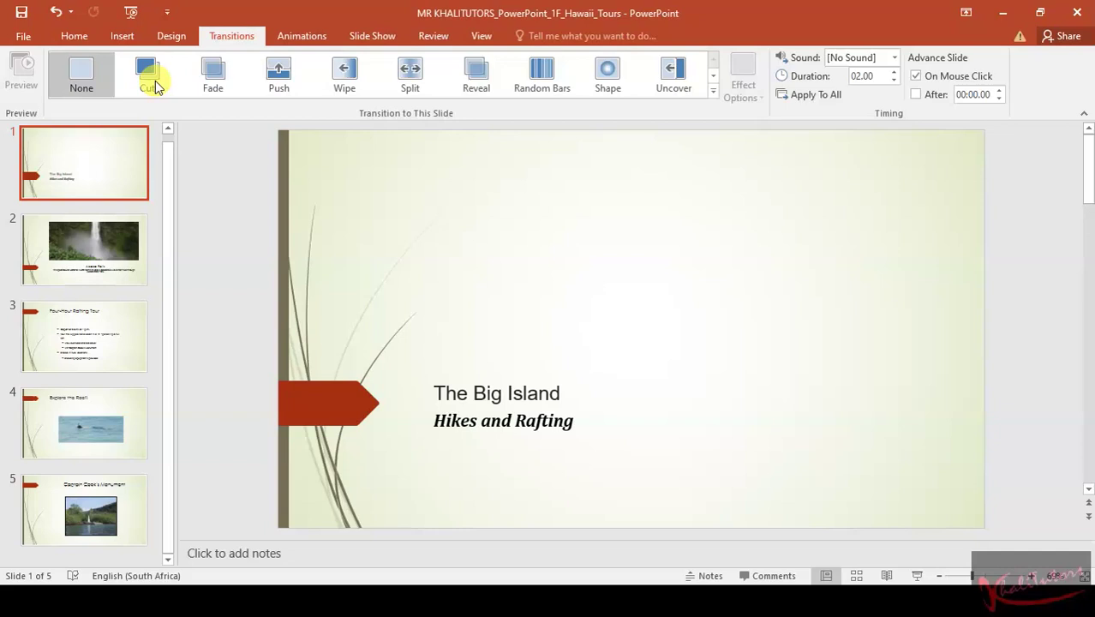
{"action": "left_click", "coordinate": [411, 79]}
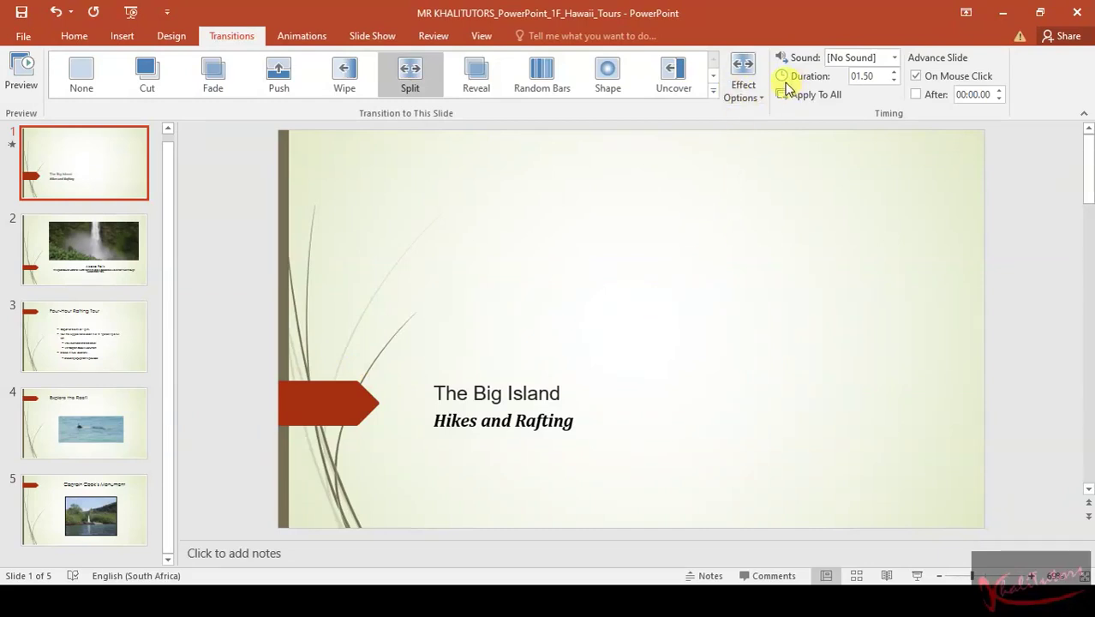
Set the Split effect to Horizontal Out and raise its duration to 1.75 seconds
{"action": "left_click", "coordinate": [762, 102]}
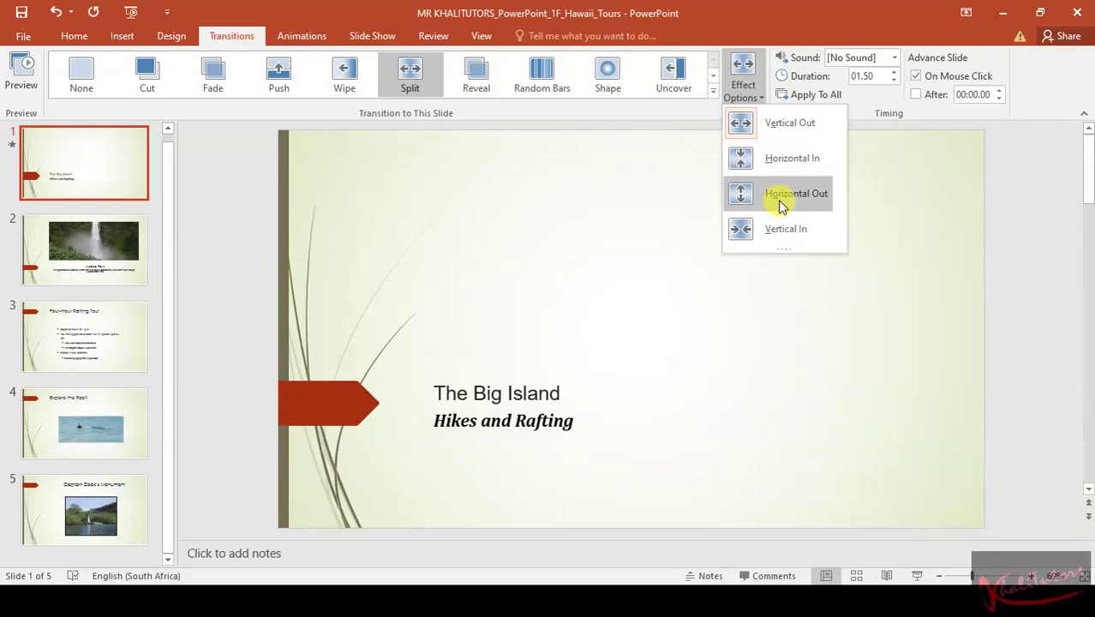
{"action": "left_click", "coordinate": [780, 202]}
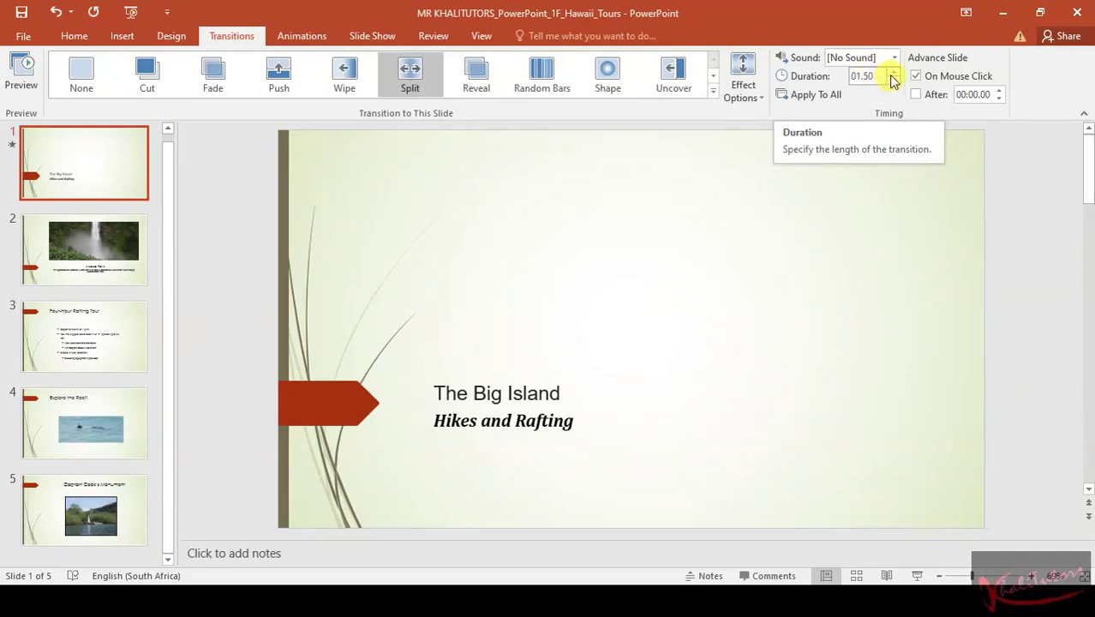
{"action": "left_click", "coordinate": [893, 73]}
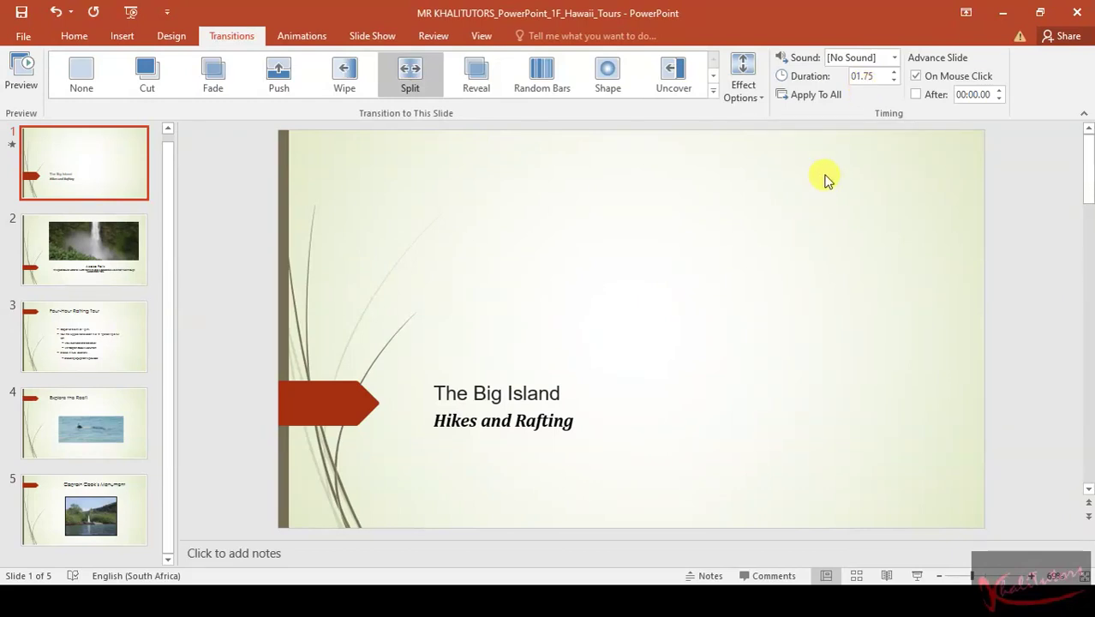
Apply the Split Horizontal Out 1.75-second transition to all five slides with Apply To All
{"action": "left_click", "coordinate": [812, 96]}
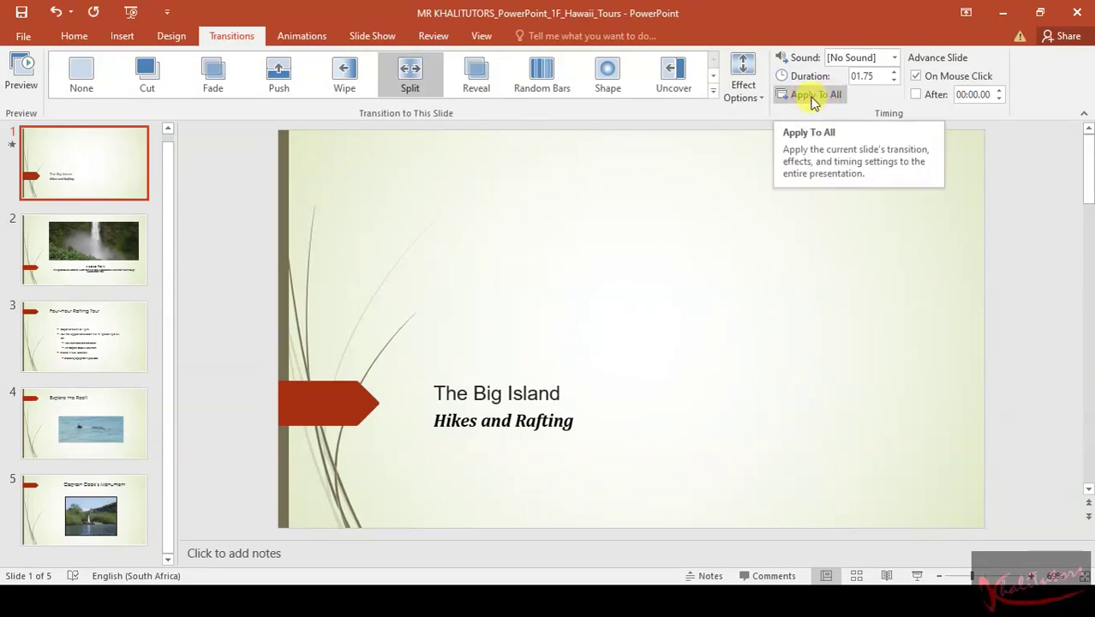
{"action": "left_click", "coordinate": [814, 96]}
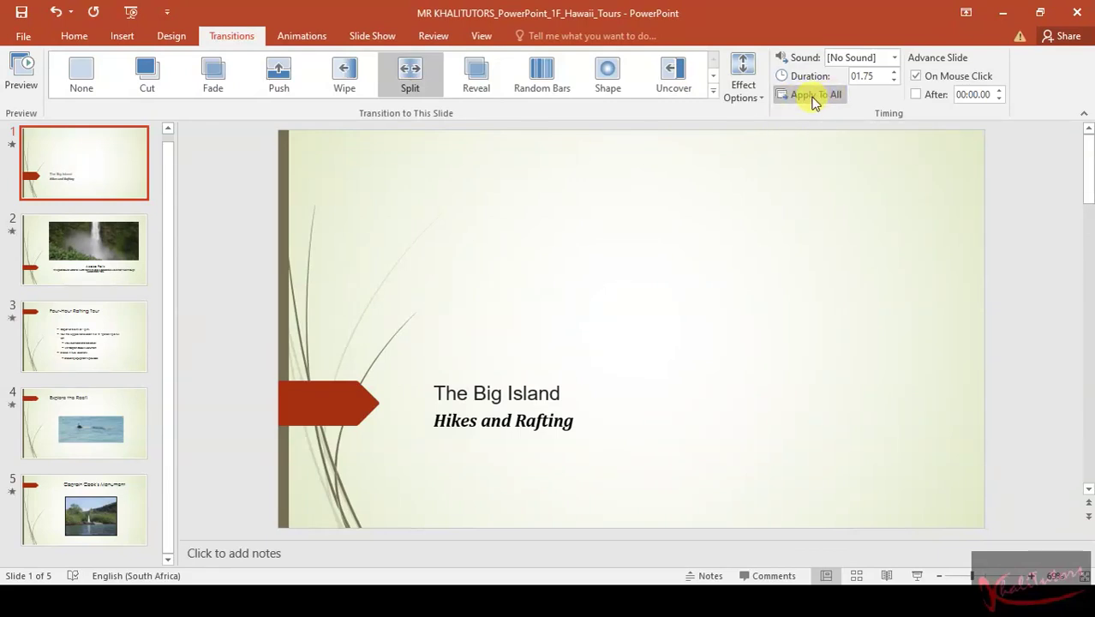